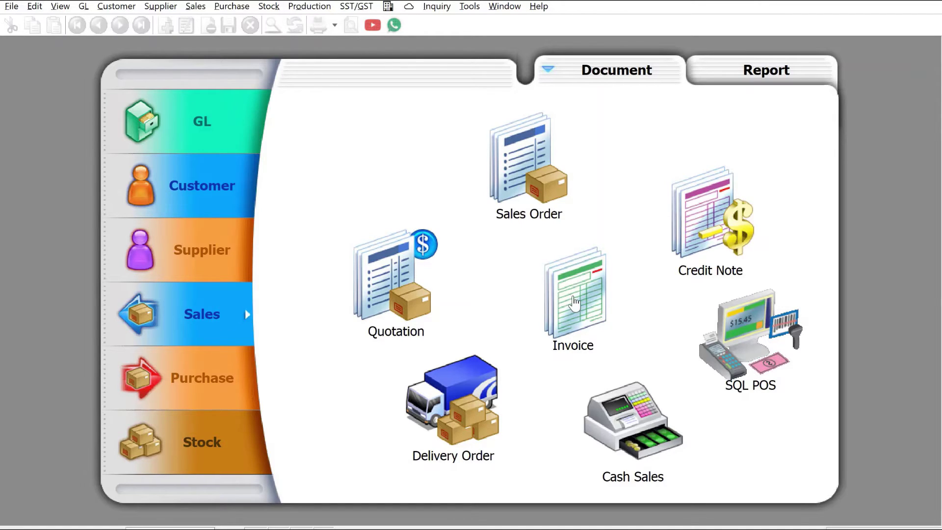
# Step: Open the Sales Invoice list showing the 46 existing invoices
pyautogui.click(575, 300)
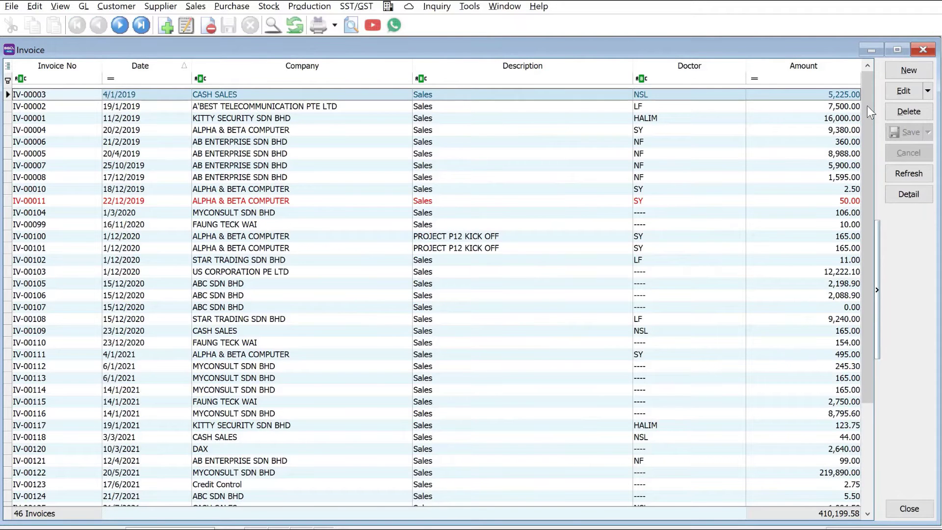
pyautogui.moveTo(866, 105); pyautogui.dragTo(867, 442)
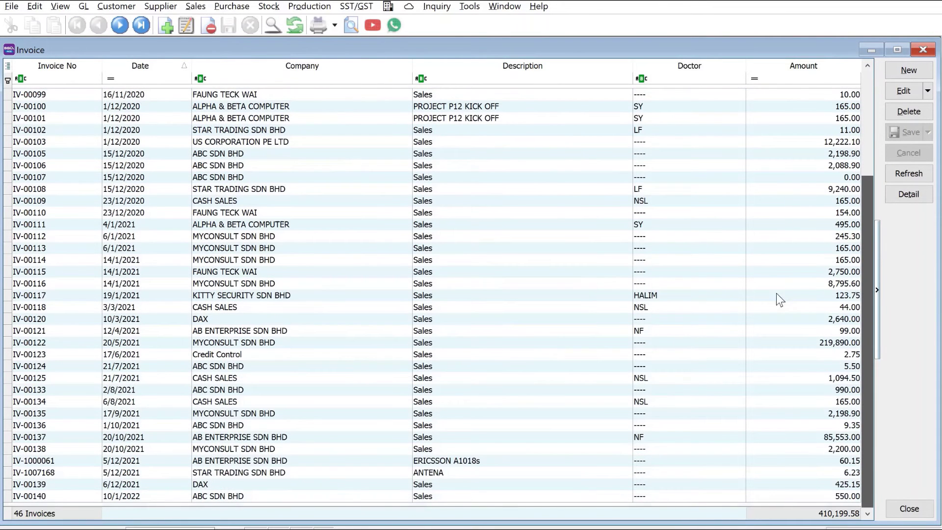
# Step: Open invoice IV-00140 for ABC SDN BHD and bring up its first line's options
pyautogui.doubleClick(214, 496)
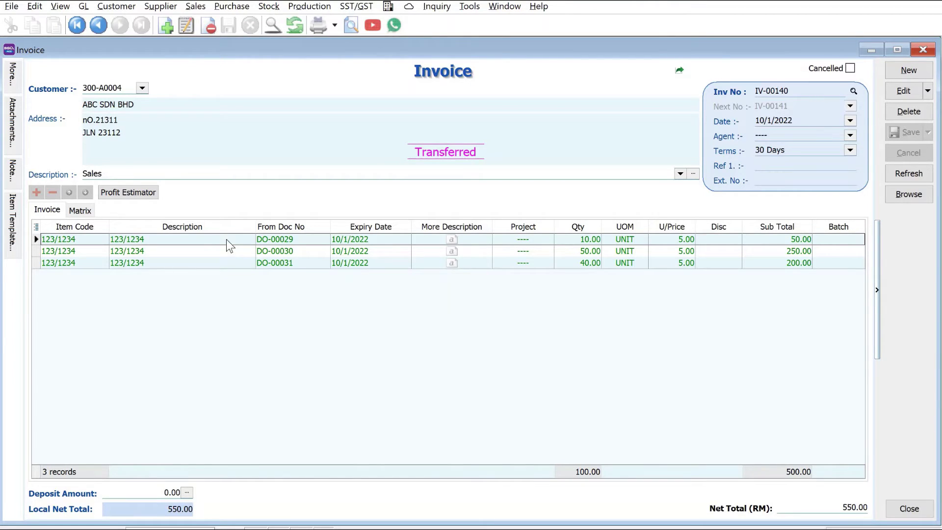
pyautogui.rightClick(297, 242)
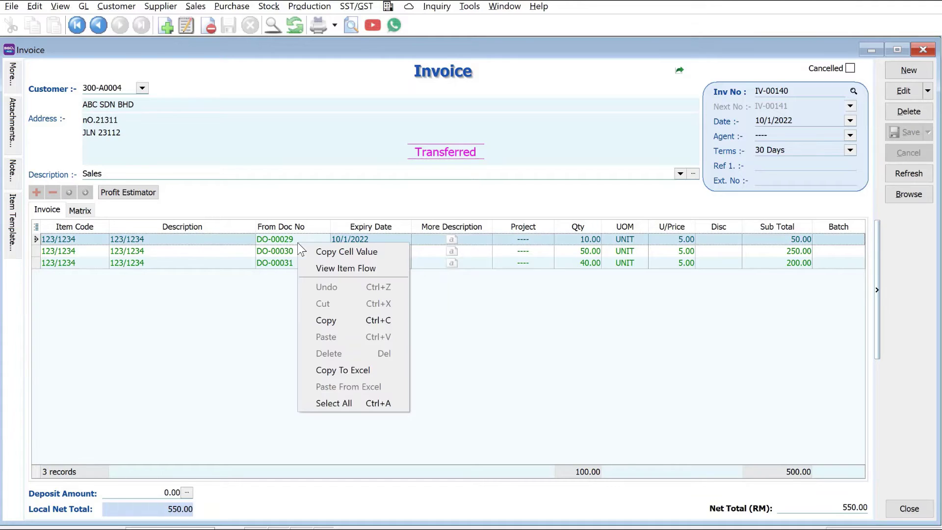
# Step: Display IV-00140's item flow from SO-00043 to CN-00024 in an enlarged view
pyautogui.click(342, 268)
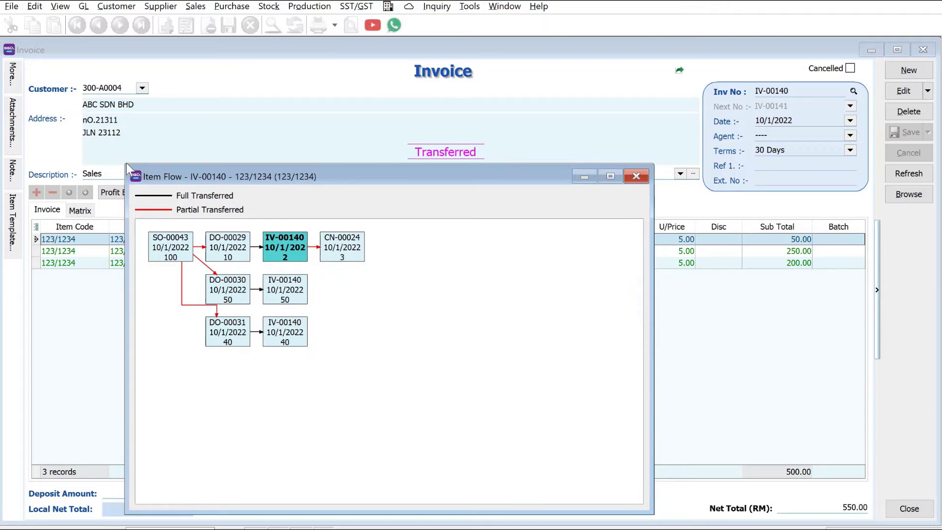
pyautogui.moveTo(128, 168); pyautogui.dragTo(48, 81)
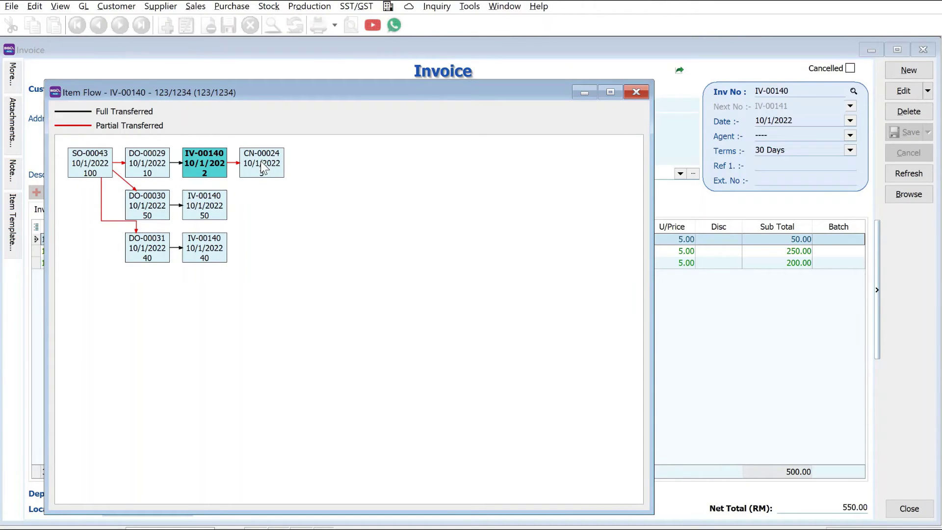
# Step: Open delivery order DO-00029 from the item flow chart
pyautogui.click(164, 172)
pyautogui.doubleClick(164, 171)
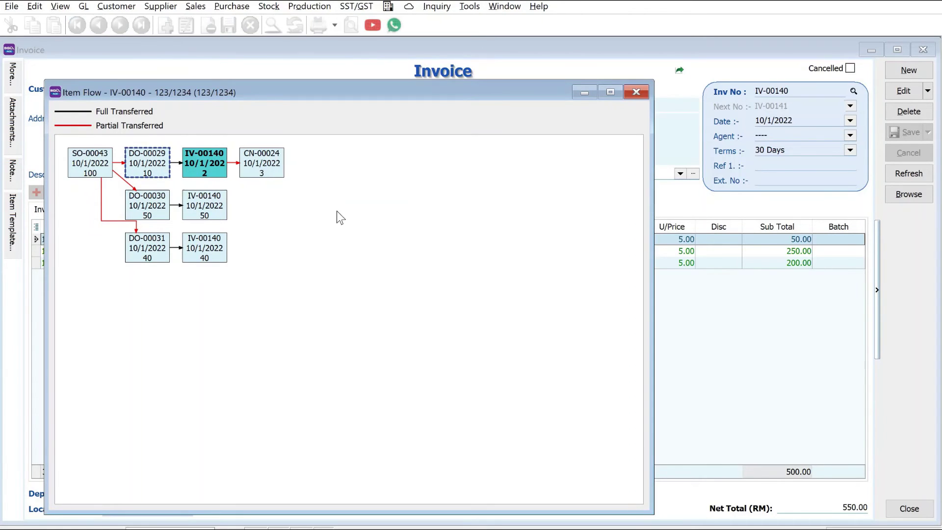